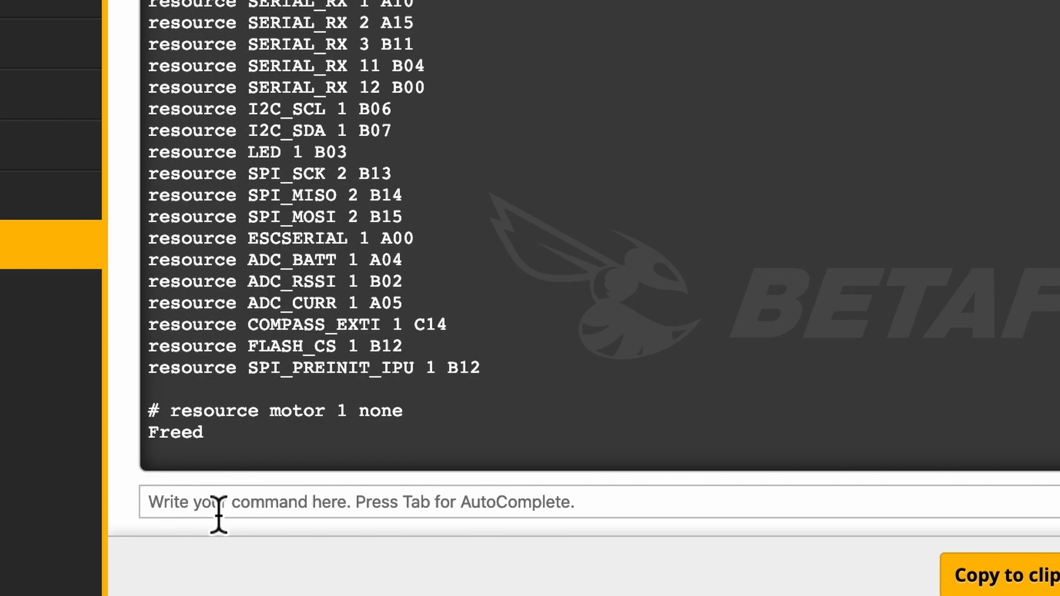
Check the motor mapping notes and assign motor 3 to pin A06 with the command "resource motor 3 A06"
key(ctrl+Up)
click(89, 126)
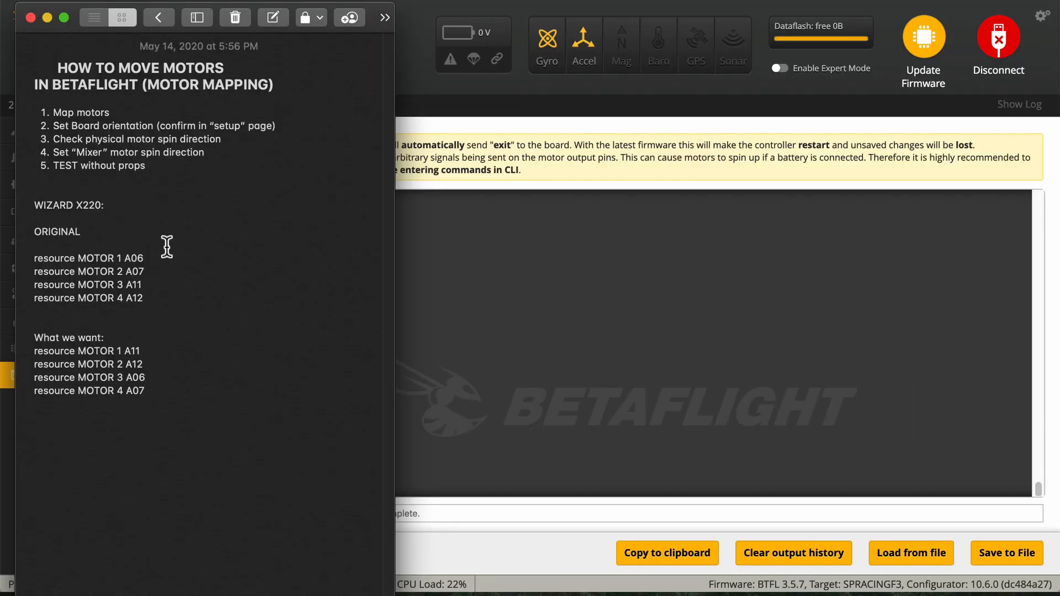
click(607, 376)
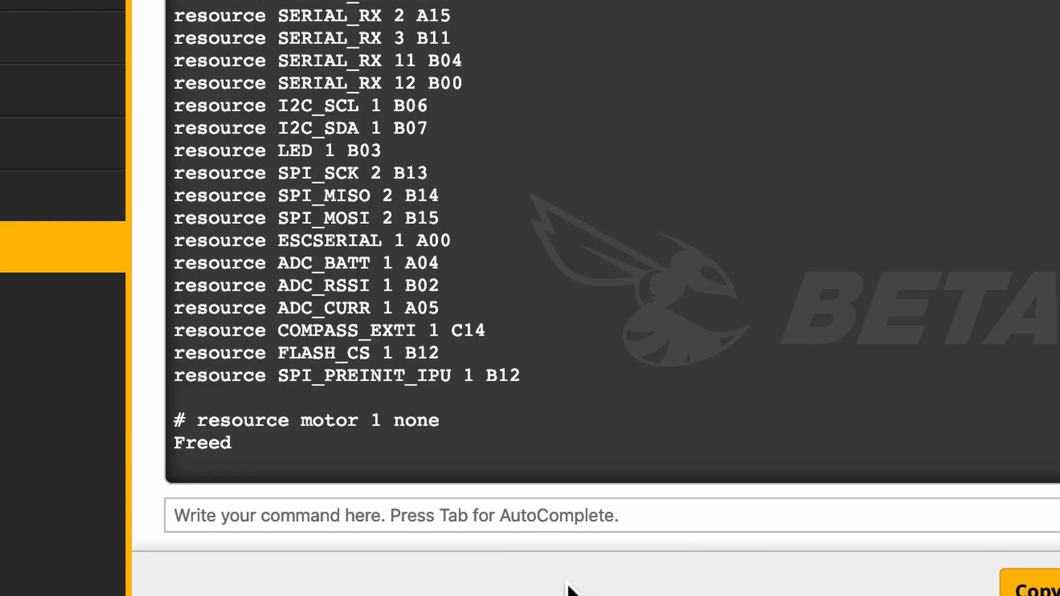
text(resource motor 3)
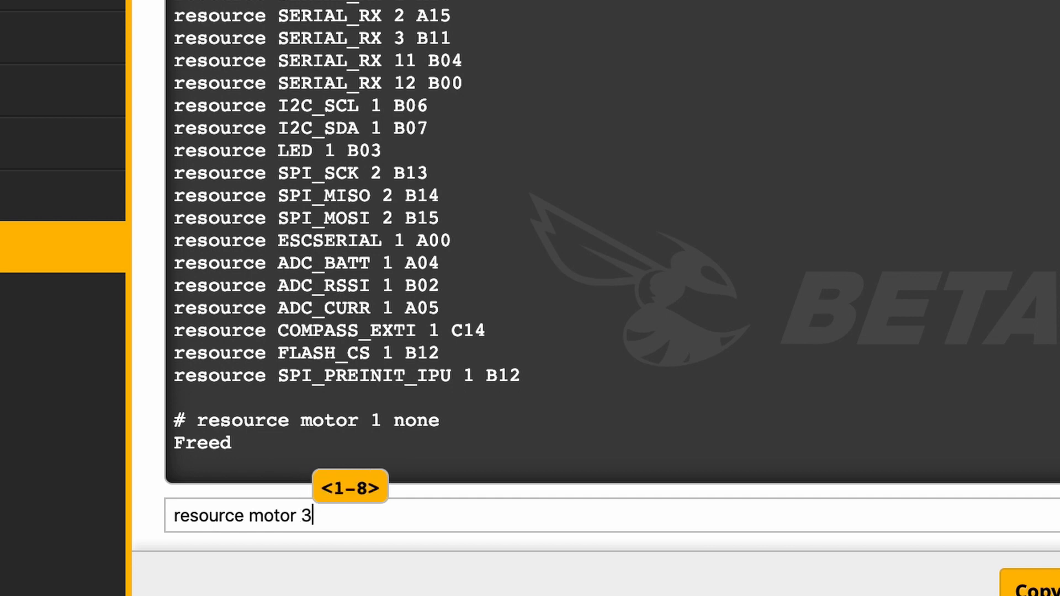
text( A)
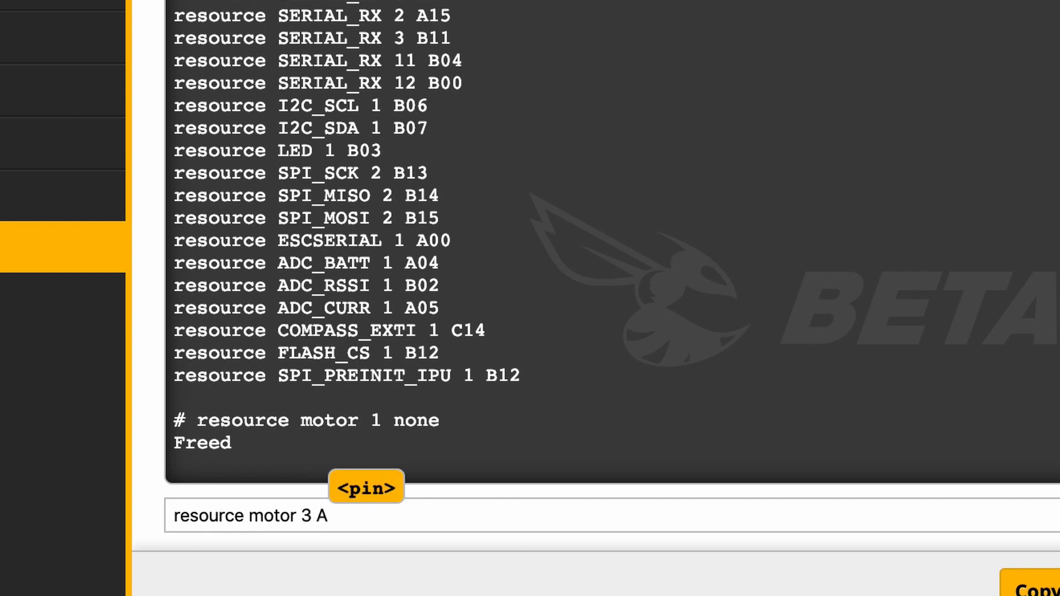
text(06)
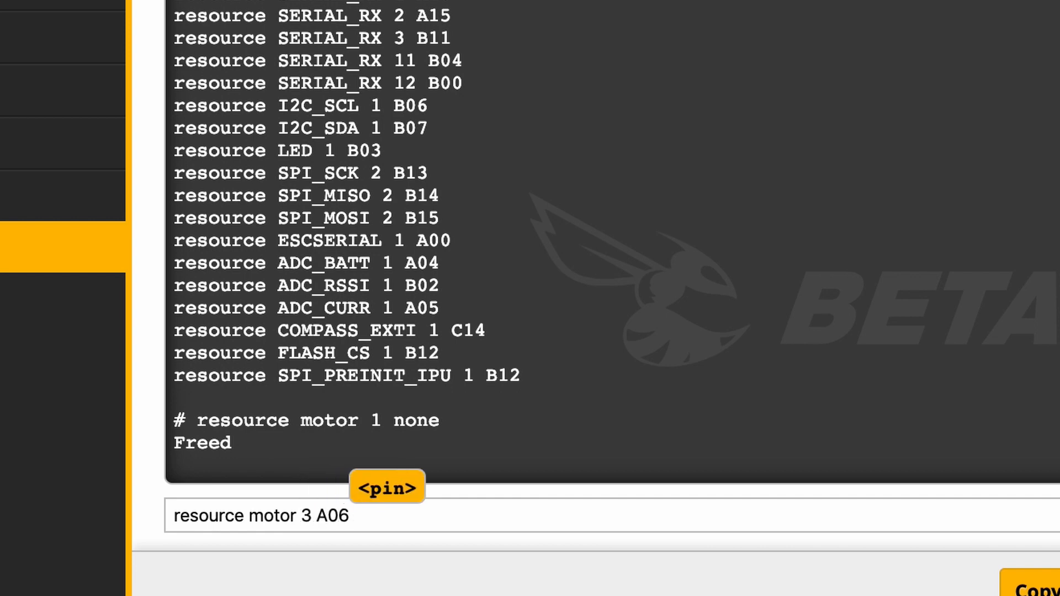
key(Return)
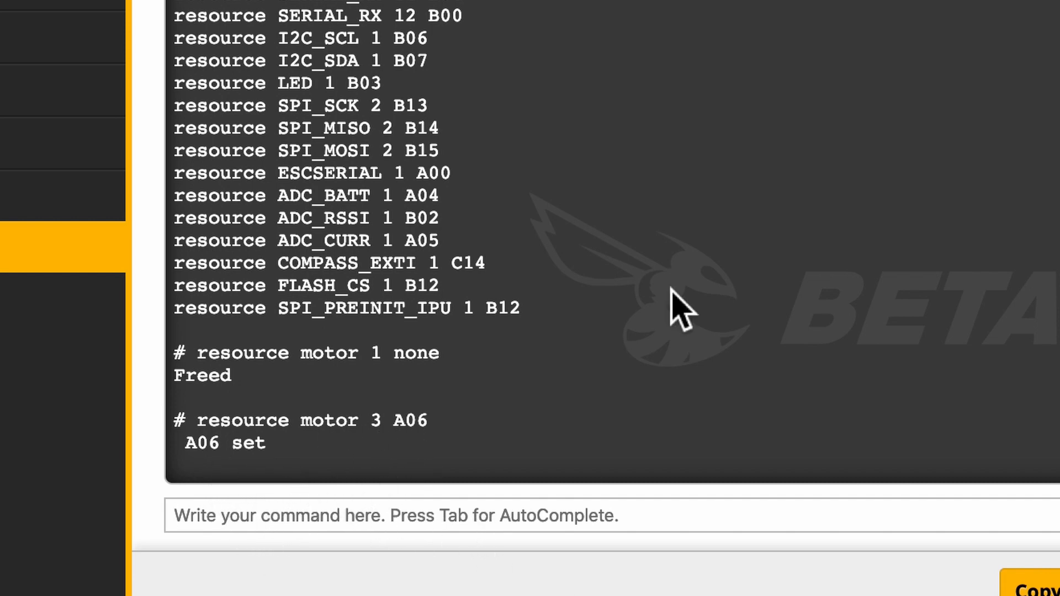
List all resource assignments with the "resource" command to check the motor pins
text(re)
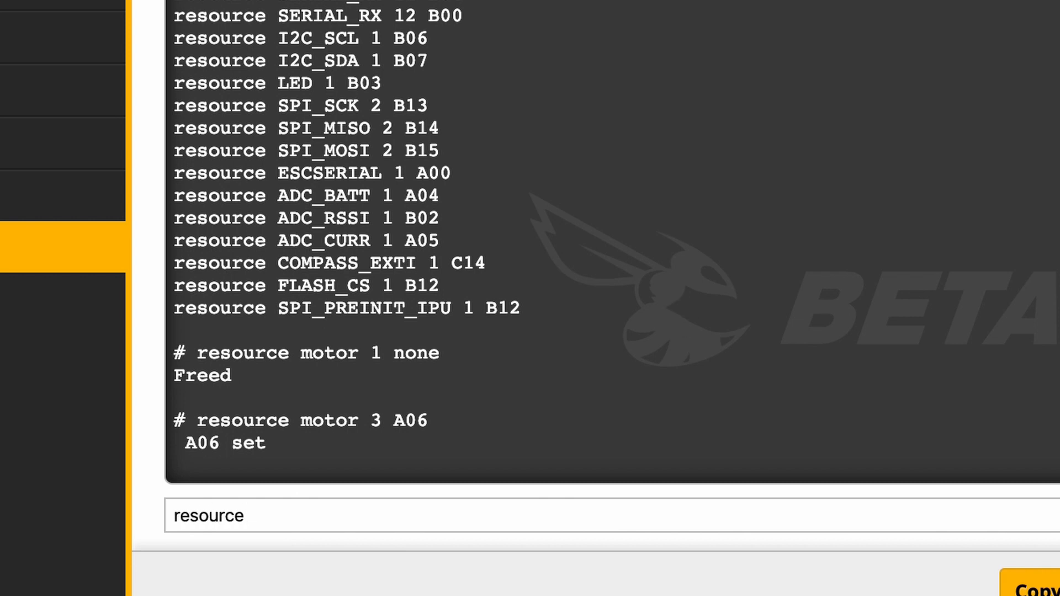
text(source)
key(Return)
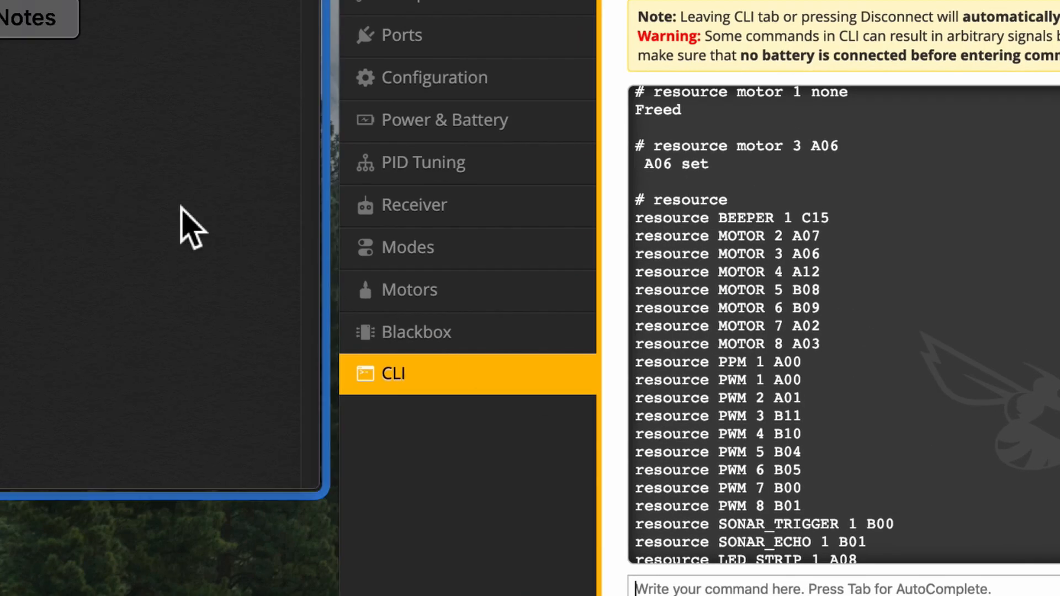
Consult the desired mapping in the notes and assign motor 1 to pin A11 with "resource motor 1 A11"
click(181, 208)
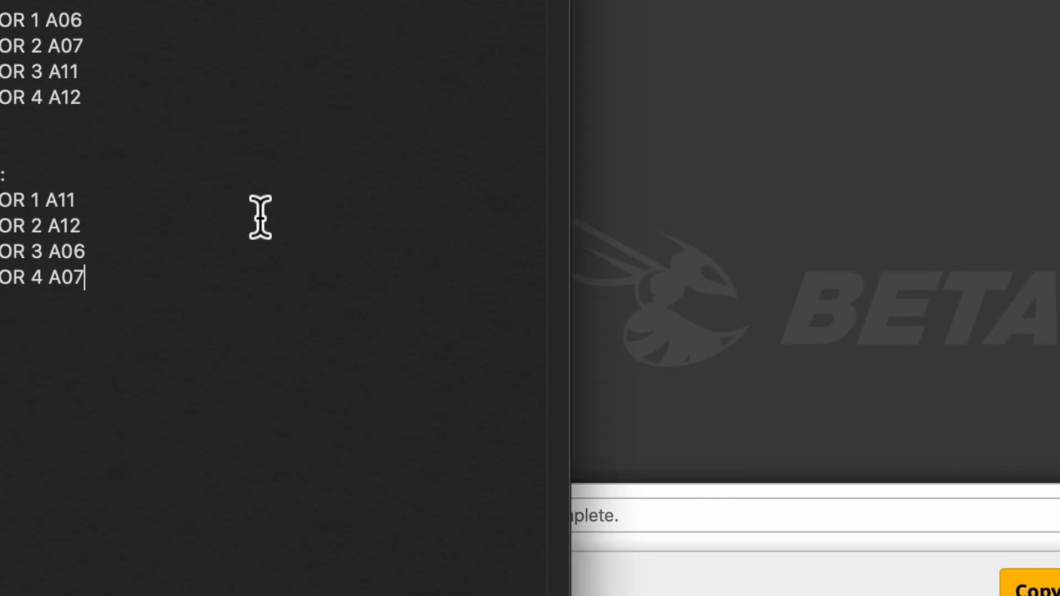
click(879, 304)
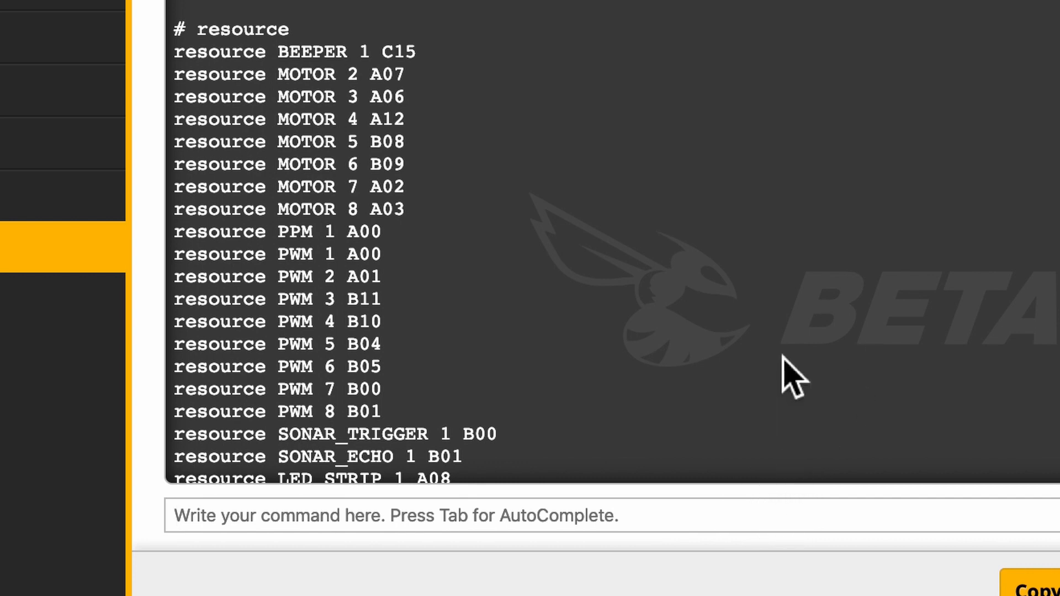
text(resour)
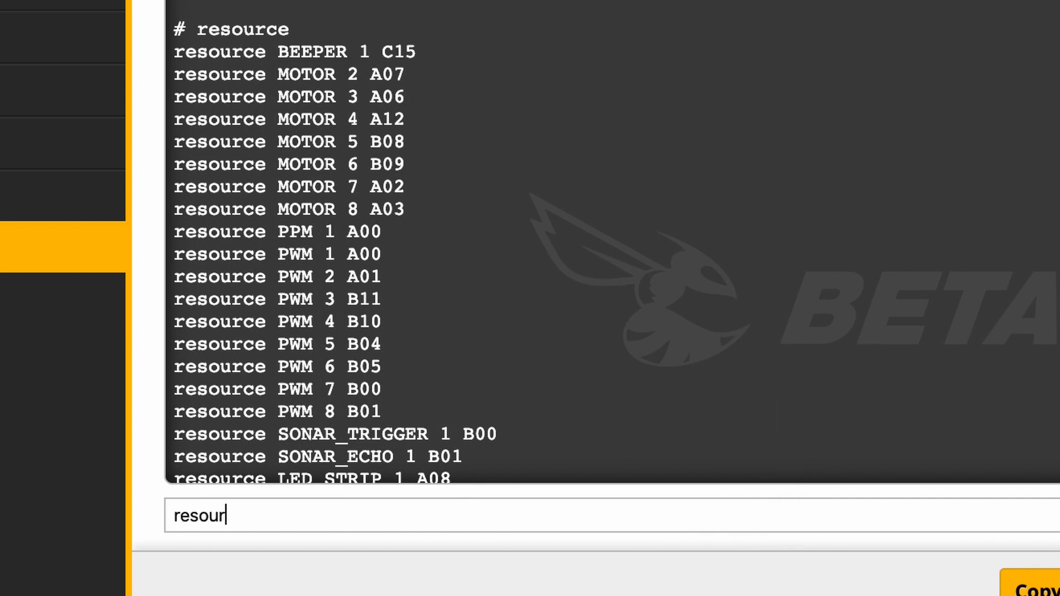
text(ce motor)
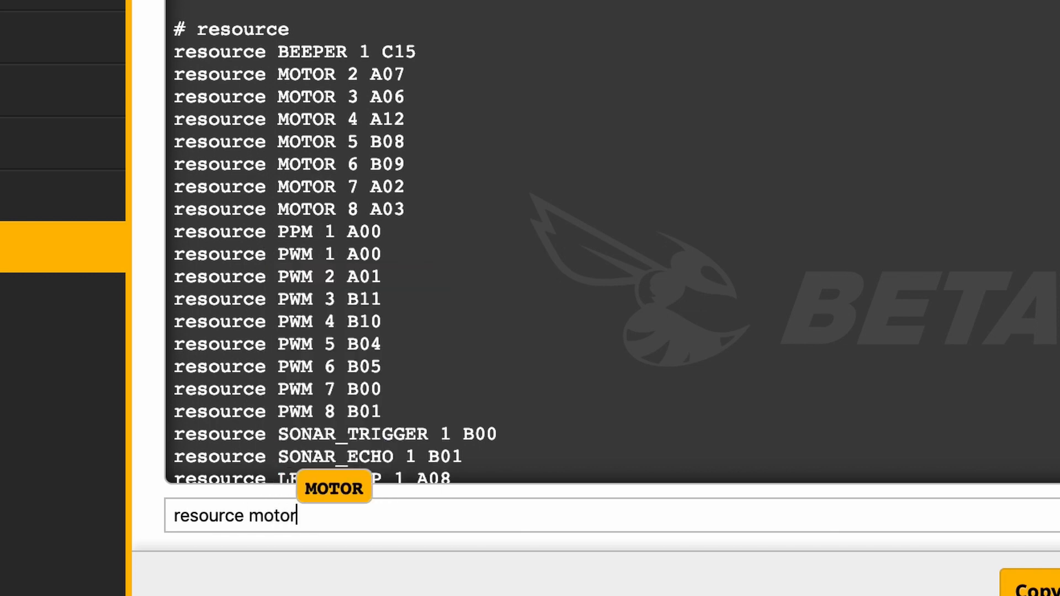
text( 1 A11)
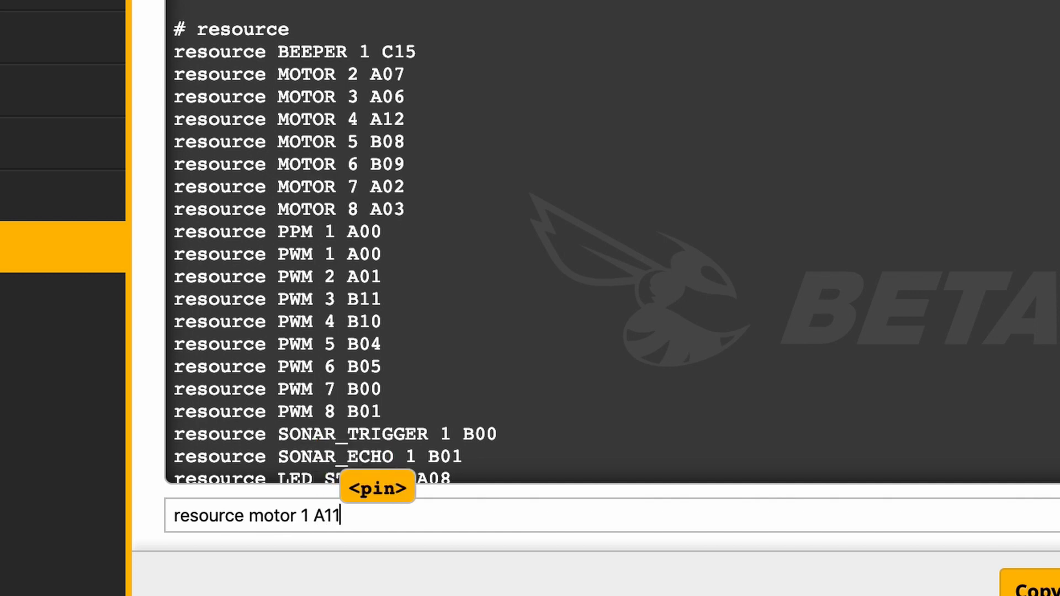
key(Return)
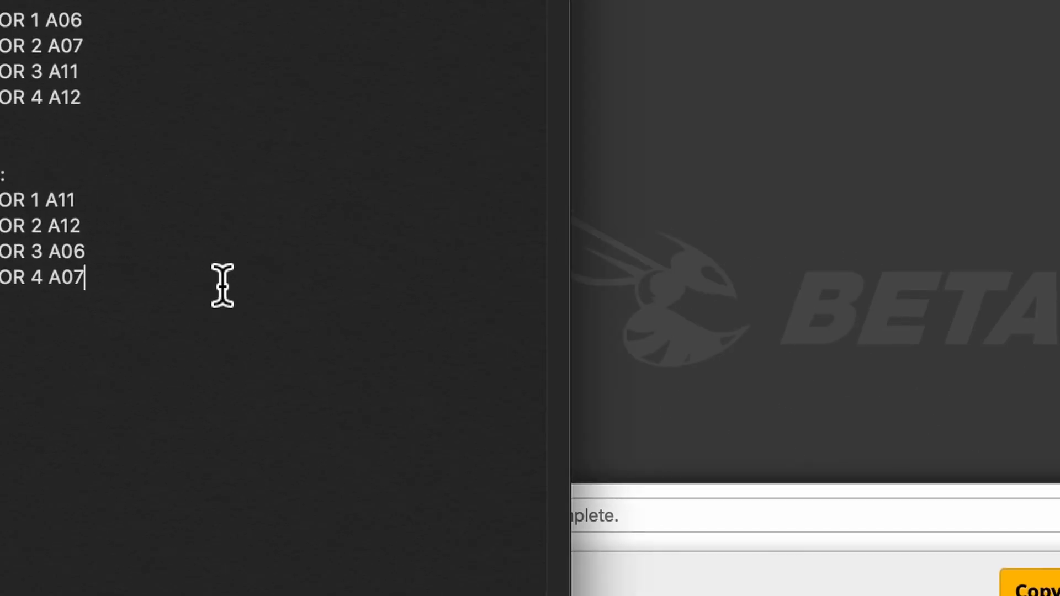
Review the mapping notes and free motor 2's pin with the command "resource motor 2 none"
click(124, 270)
click(776, 508)
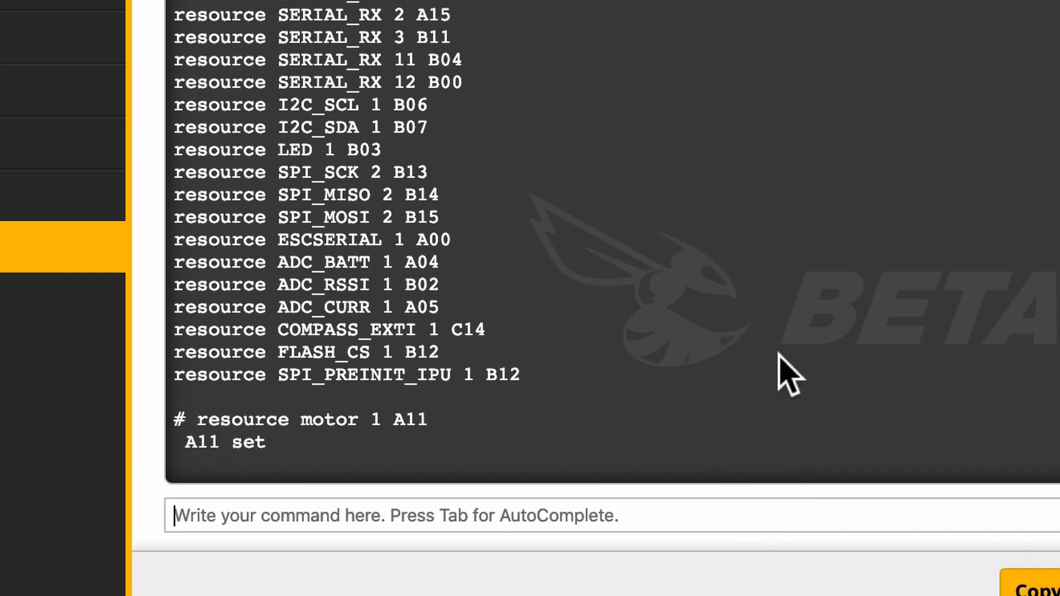
text(resource motor 2)
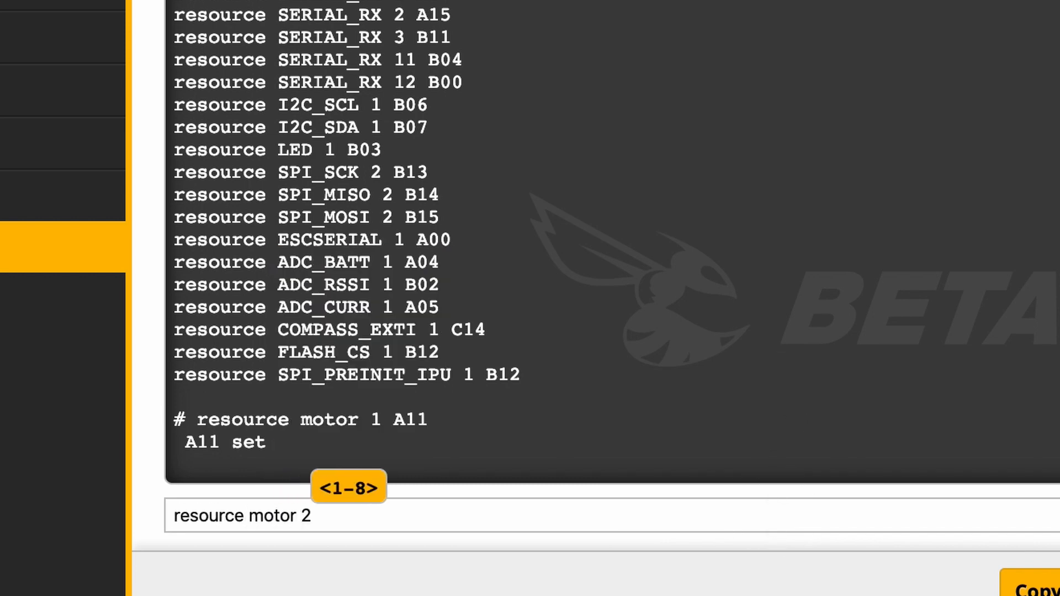
text( none)
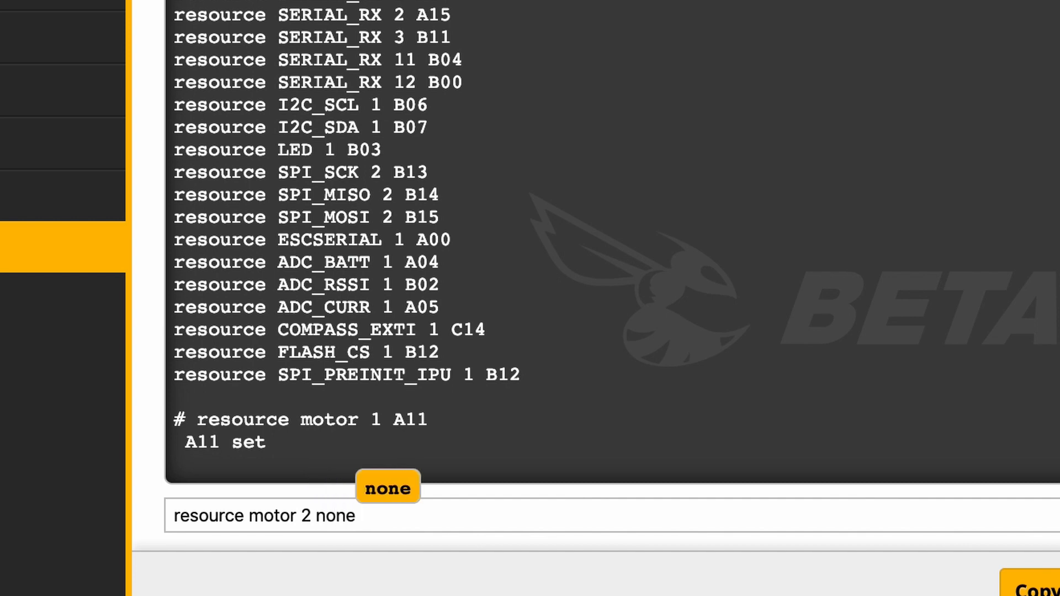
key(Return)
Assign motor 4 to pin A07 as listed in the notes, using "resource motor 4 A07"
text(resource motor)
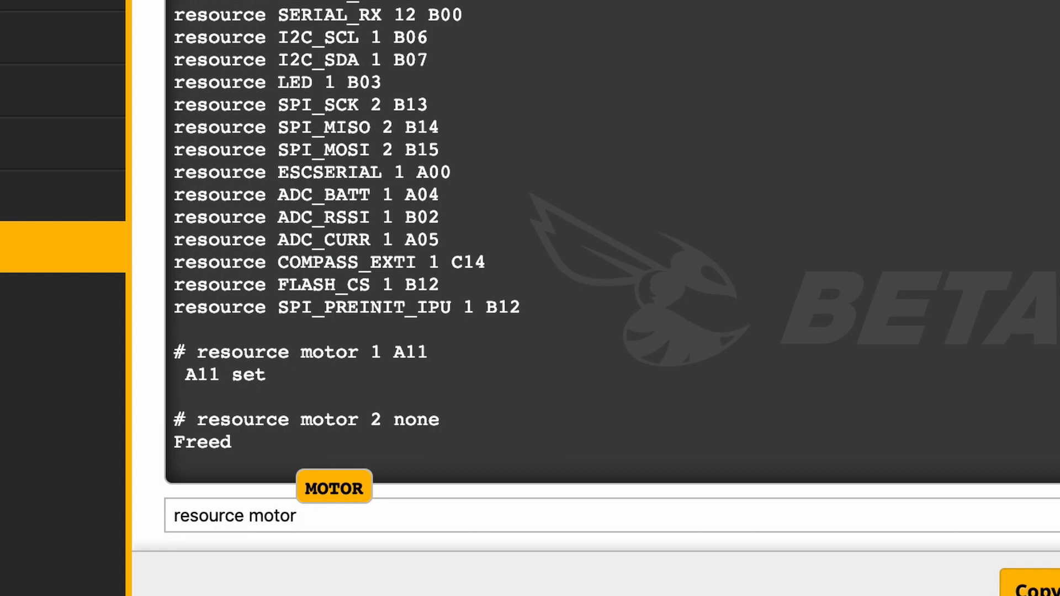
text( 4)
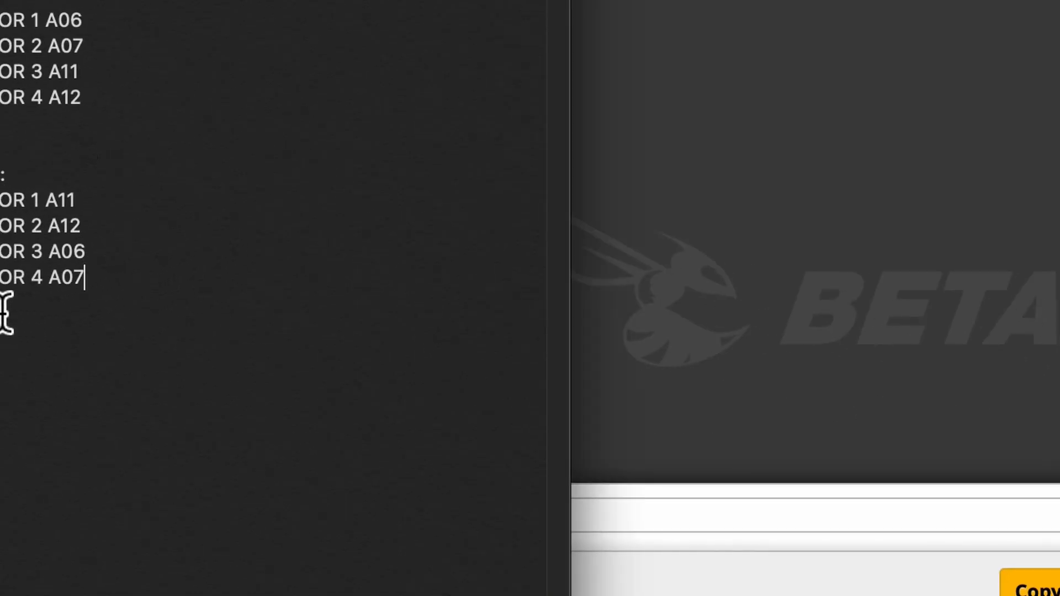
click(52, 318)
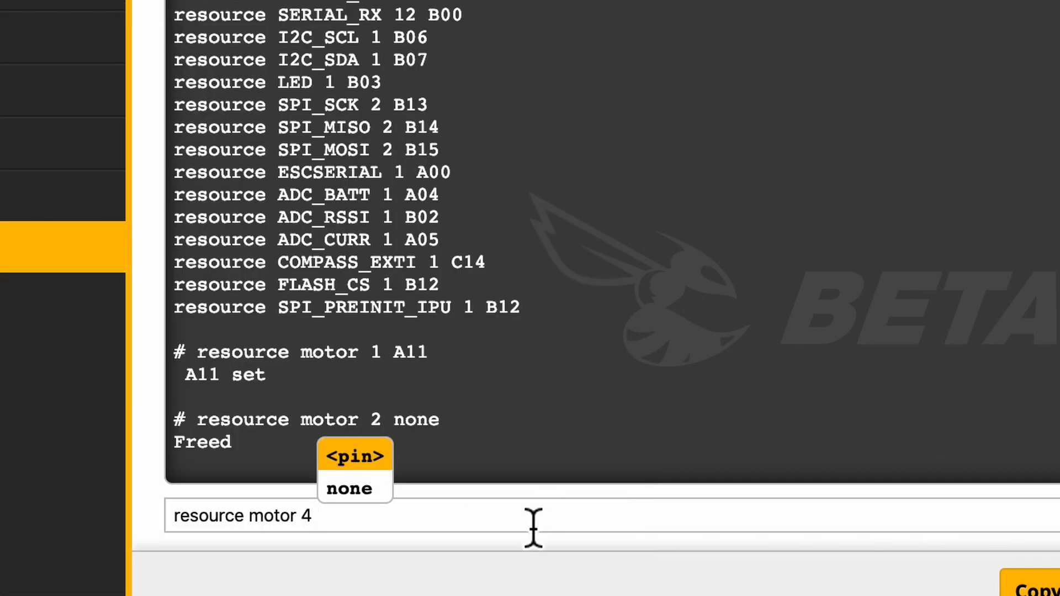
text(A07)
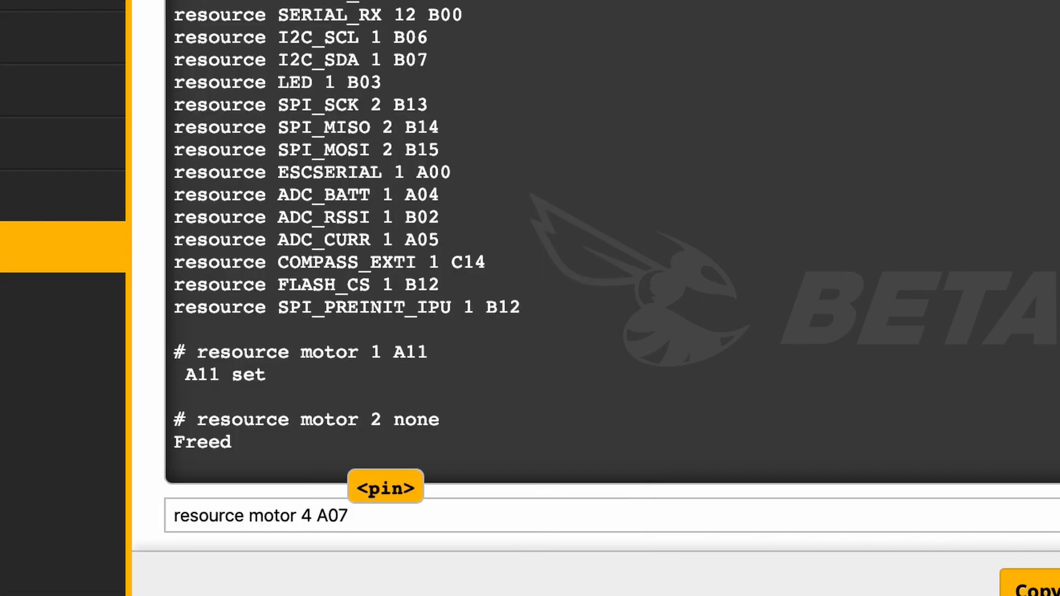
key(Return)
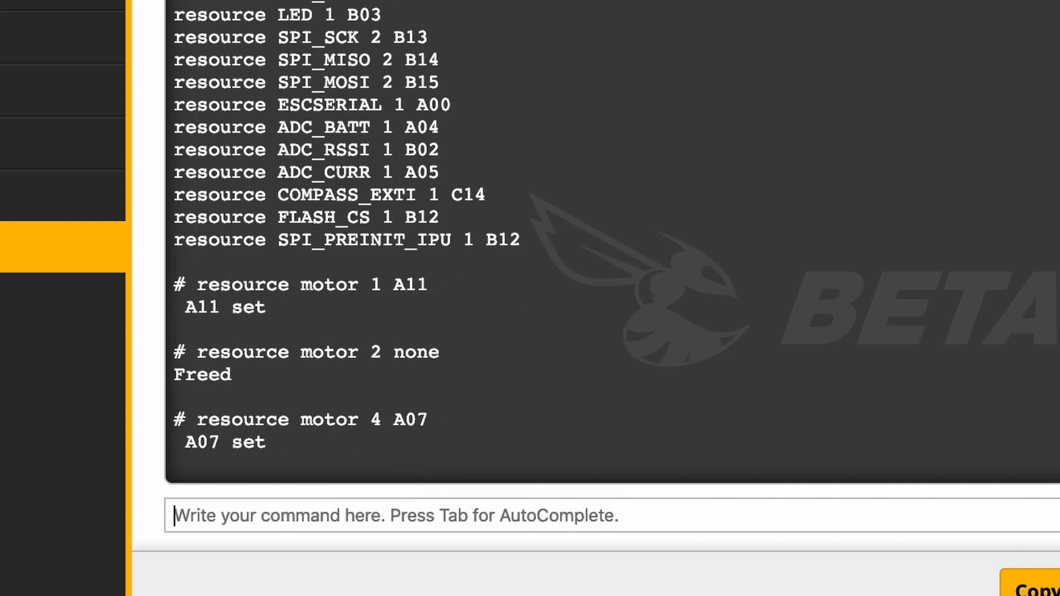
Look up motor 2's pin in the notes, assign it with "resource motor 2 A12", and save the configuration
text(reso)
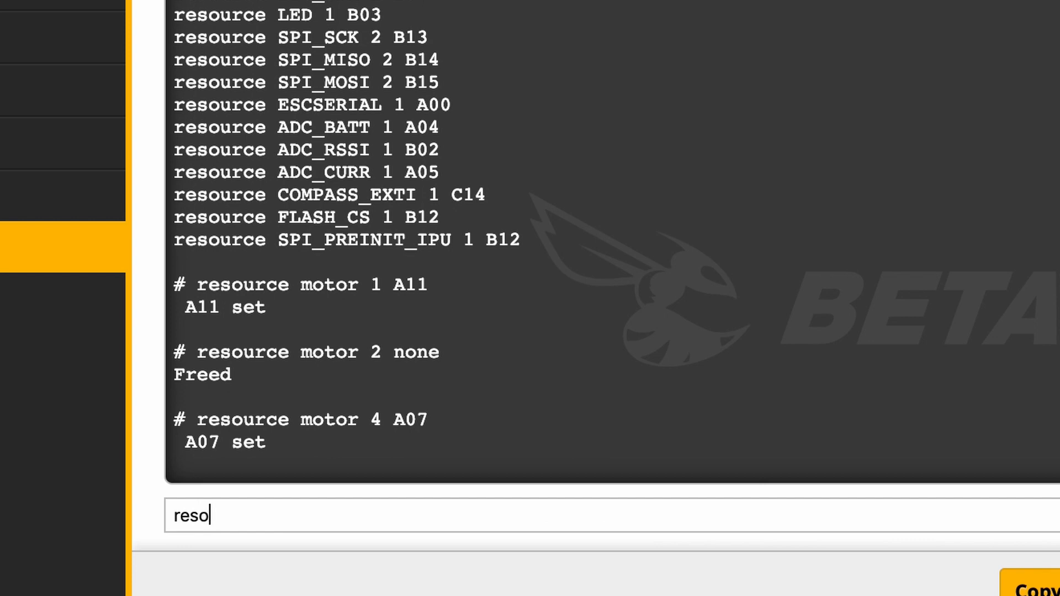
text(urce motor)
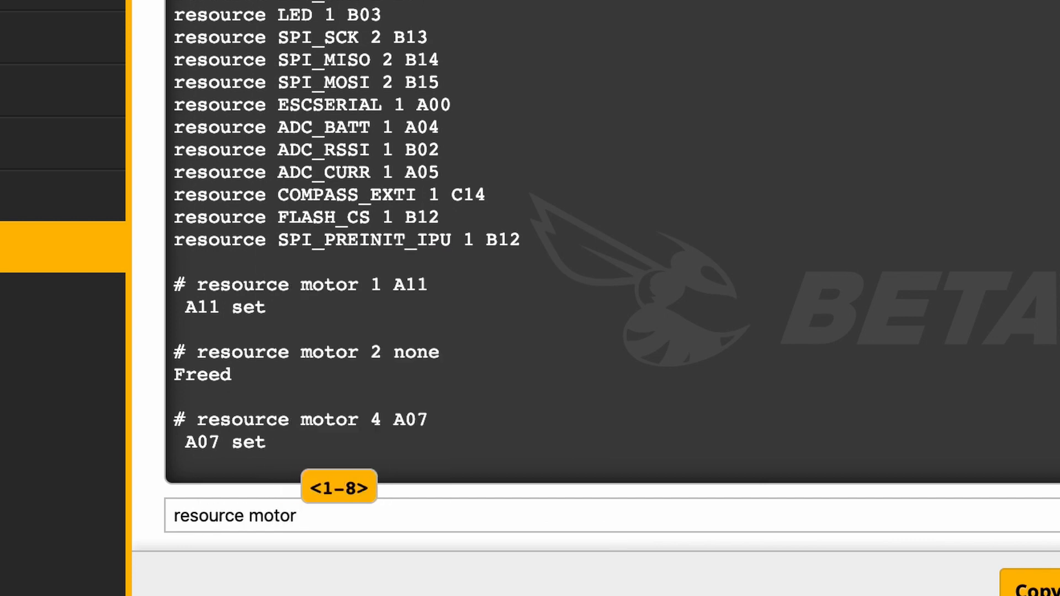
text( 2)
key(ctrl+Up)
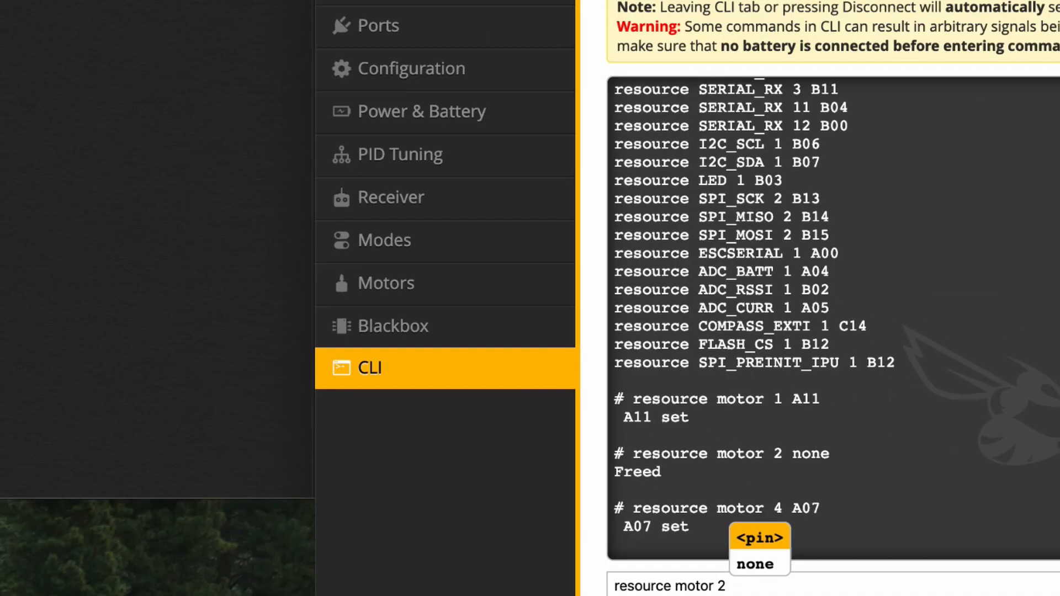
click(28, 205)
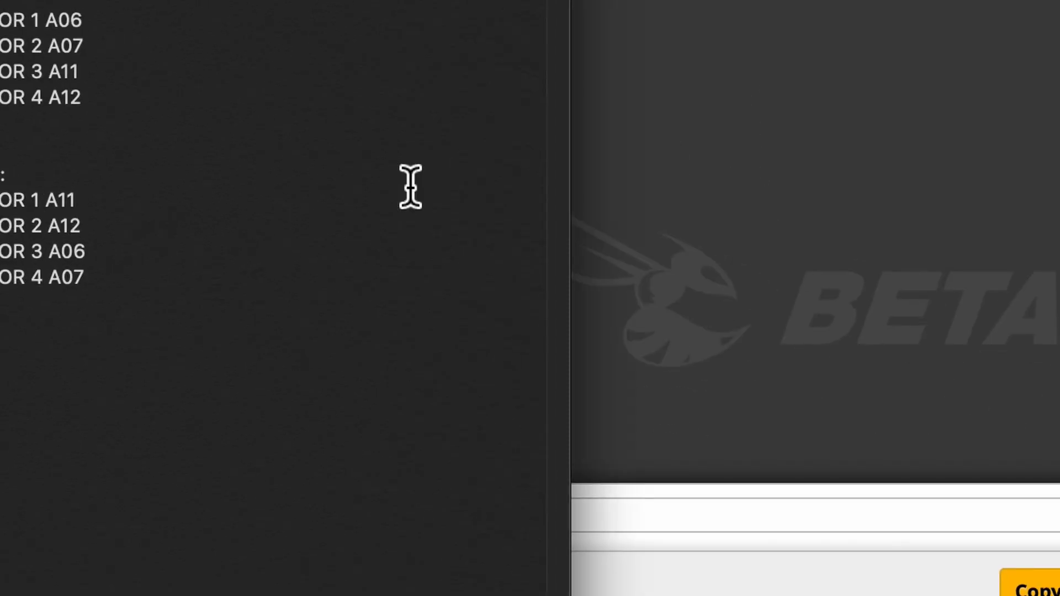
double_click(71, 226)
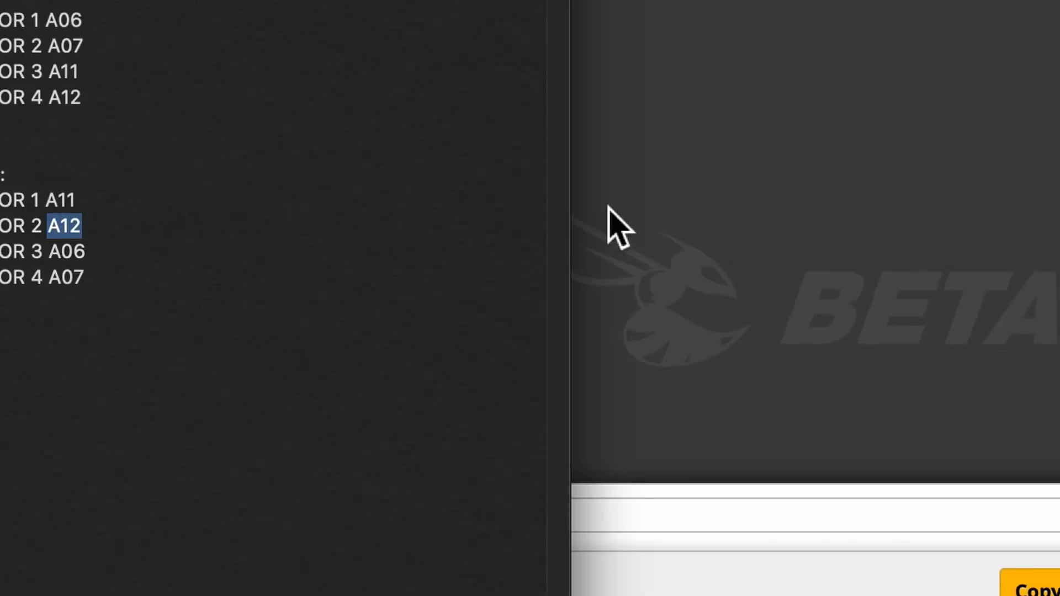
click(607, 205)
click(577, 522)
text(A12)
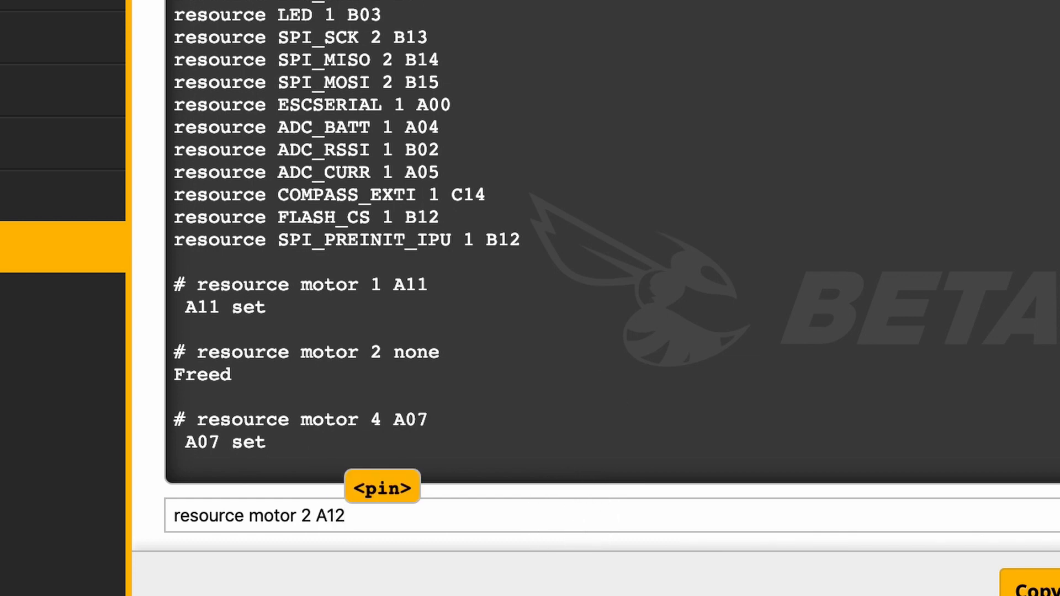
key(Return)
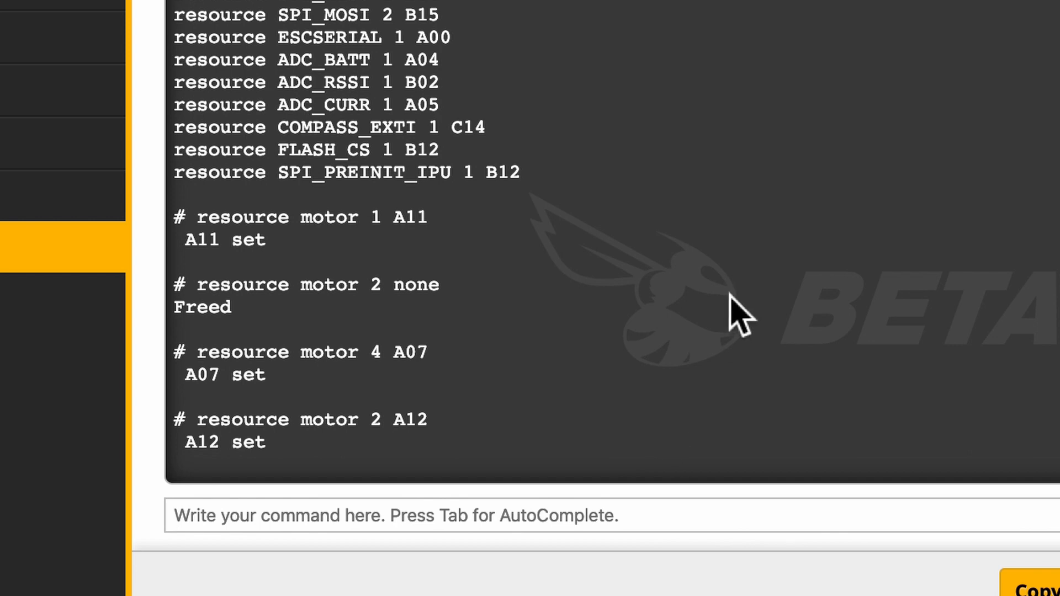
text(save)
key(Return)
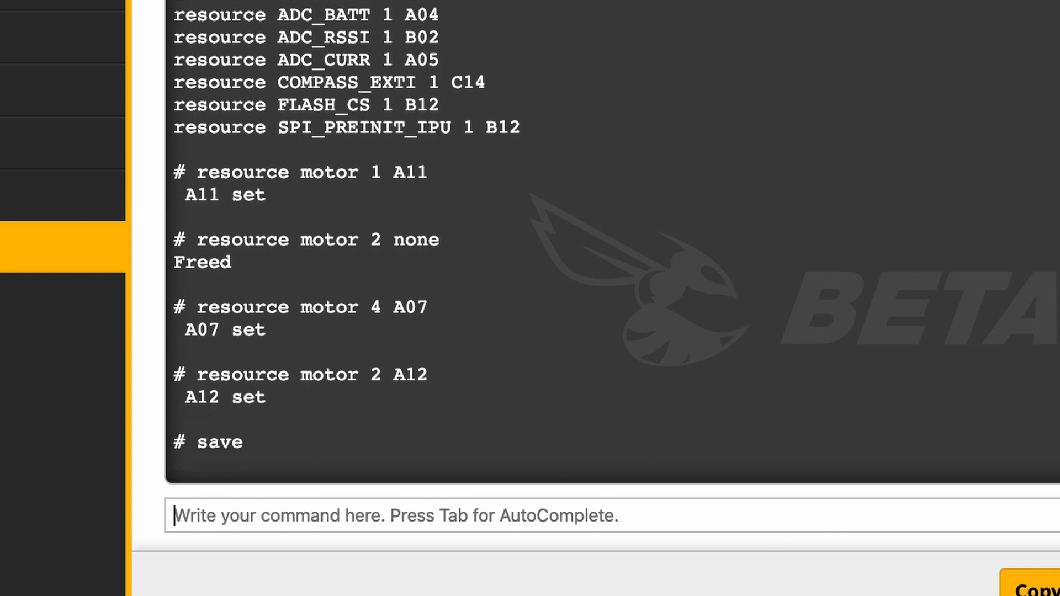
Try to list the current pin assignments in the CLI with the command "resource"
text(resource)
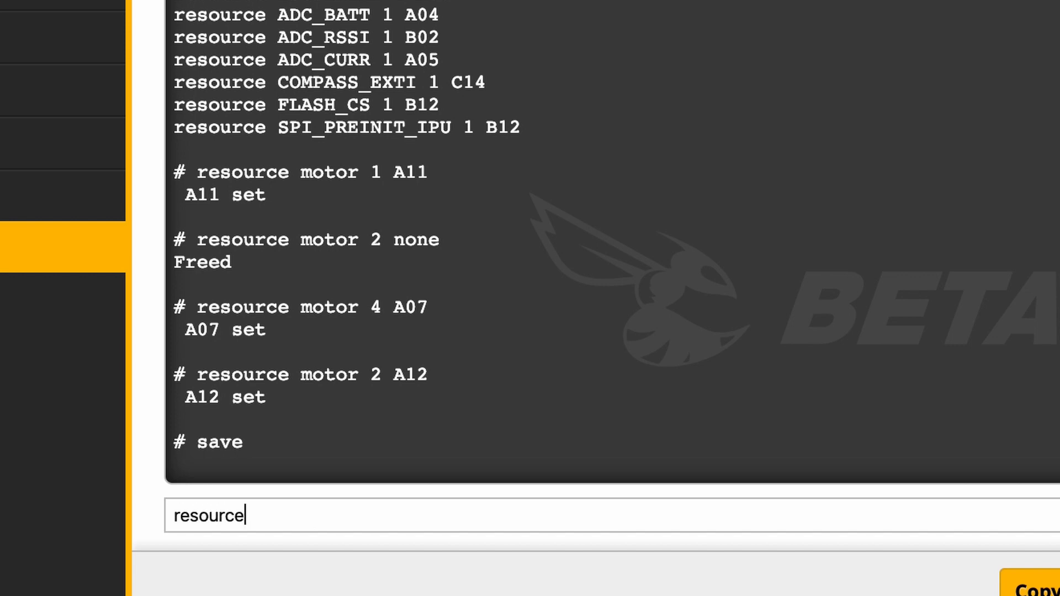
key(Return)
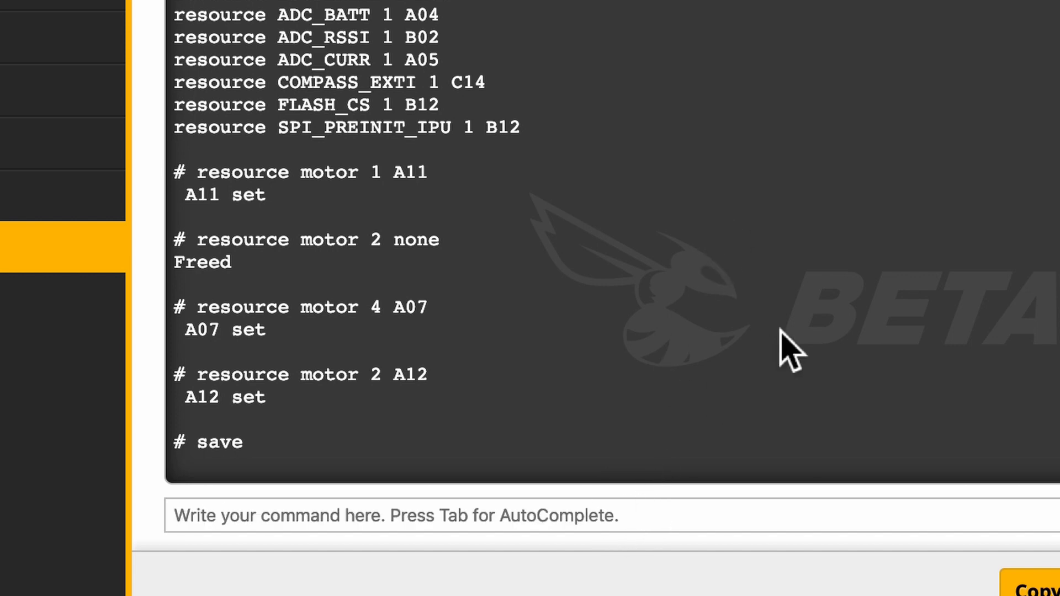
text(resour)
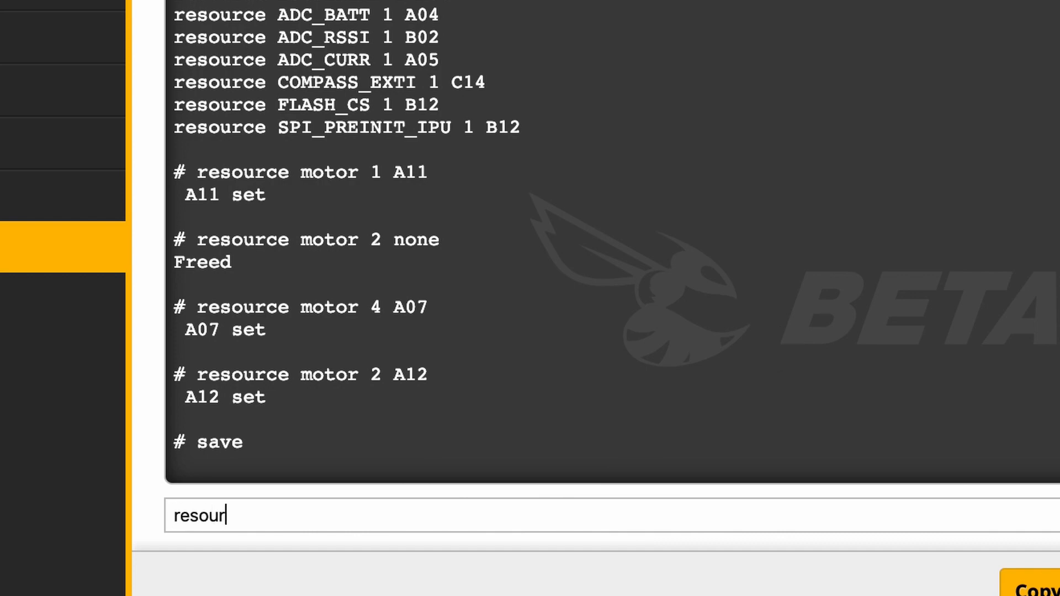
text(ce)
key(Return)
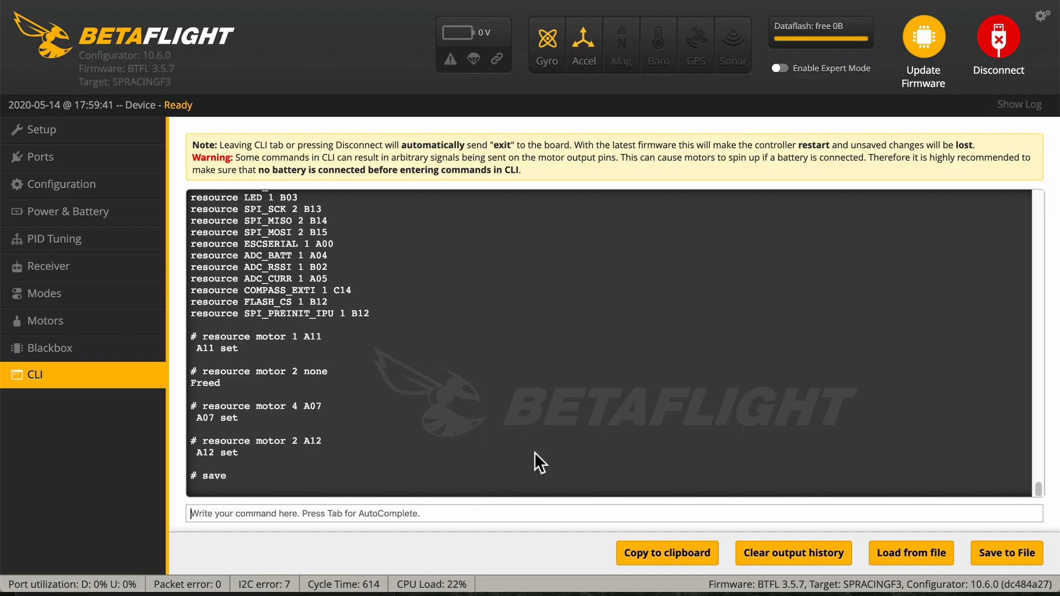
Leave and reopen the CLI, then list the saved pin assignments with the command "resource" and view the motor entries
click(111, 353)
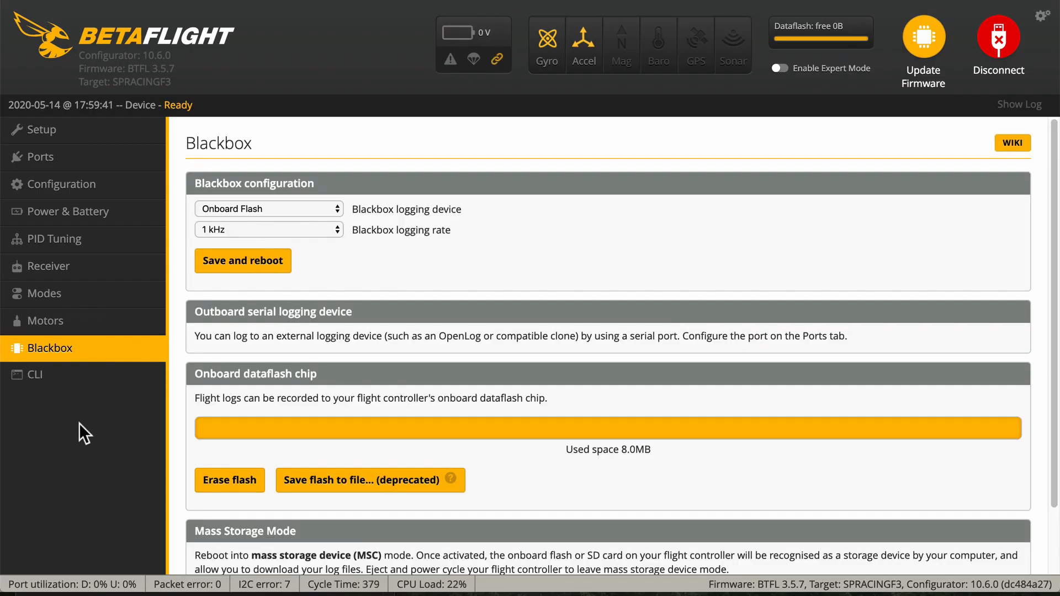
click(78, 380)
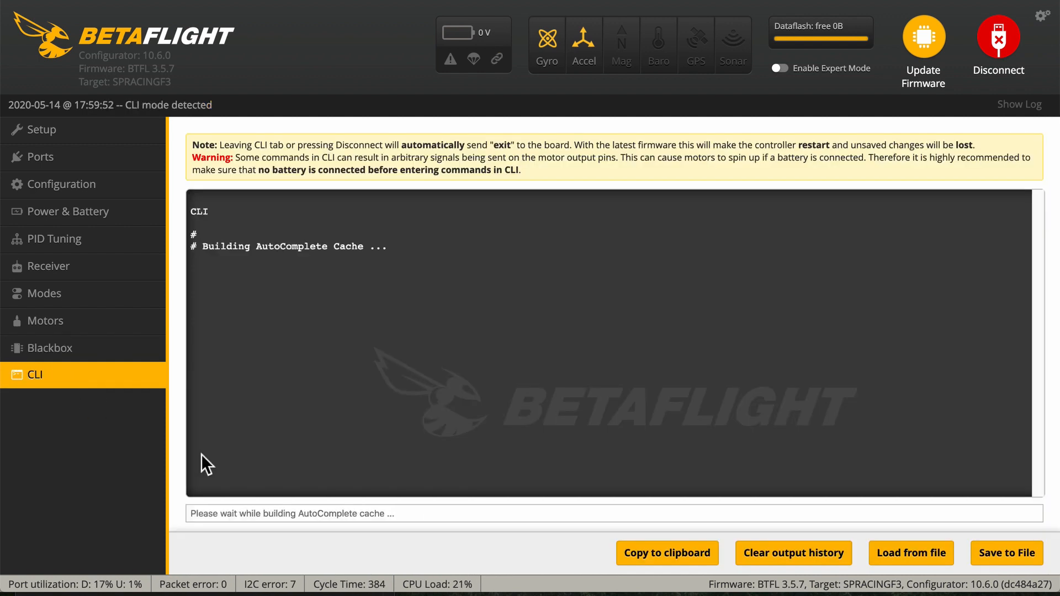
click(331, 514)
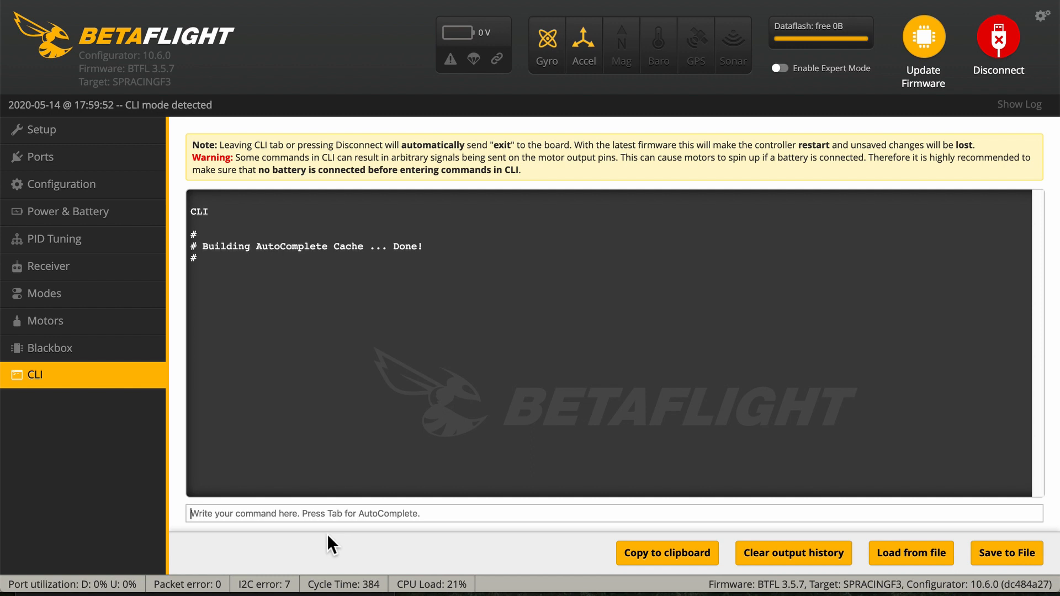
text(resourc)
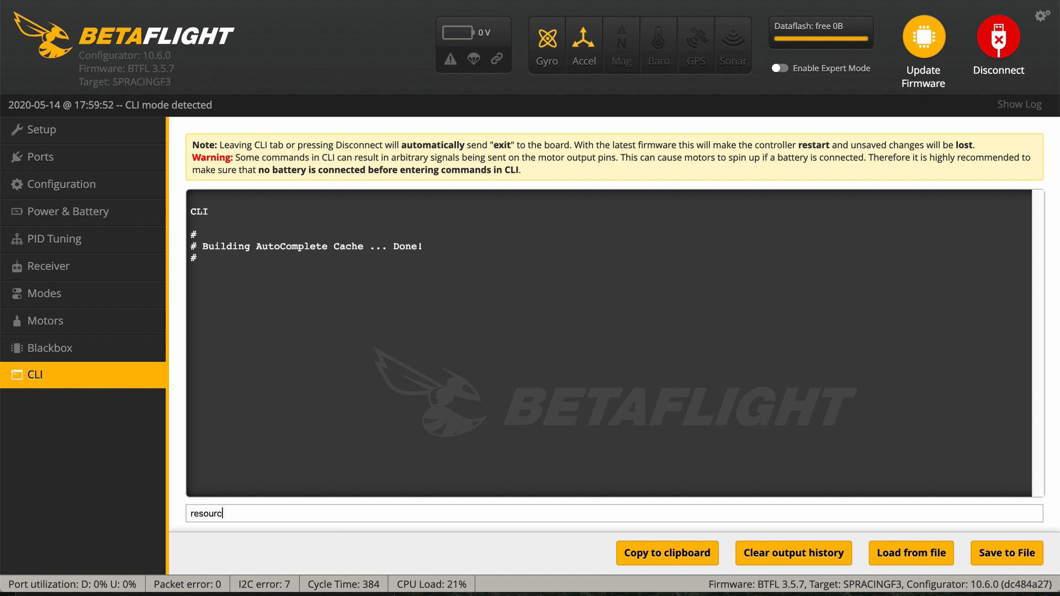
text(e)
key(Return)
scroll(312, 356, up, 10)
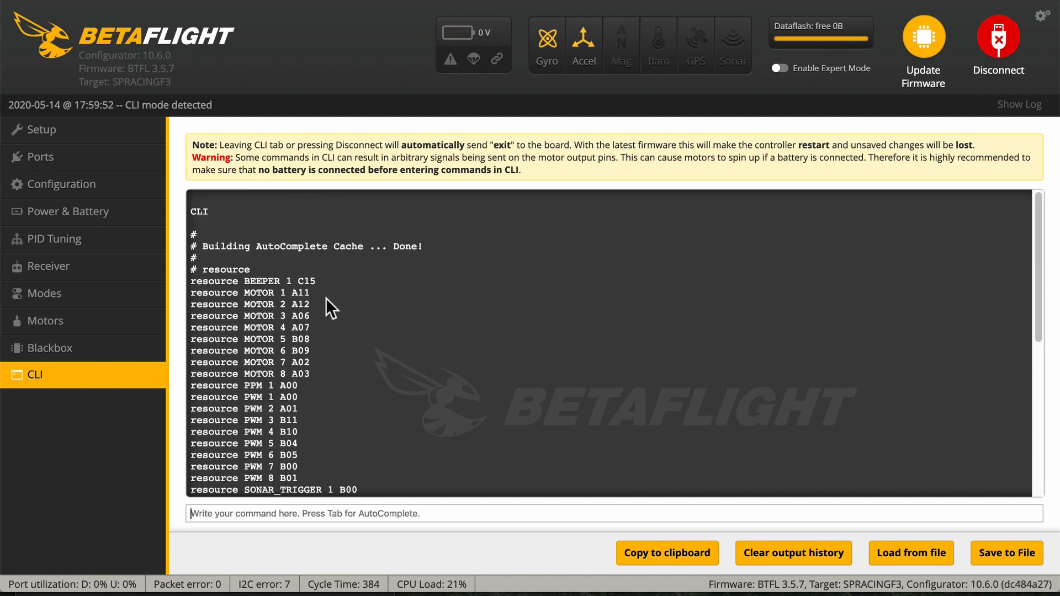
Bring up the mapping notes beside the CLI listing and compare the "What we want" entries for motors 1 to 4 with it
key(ctrl+Up)
click(52, 345)
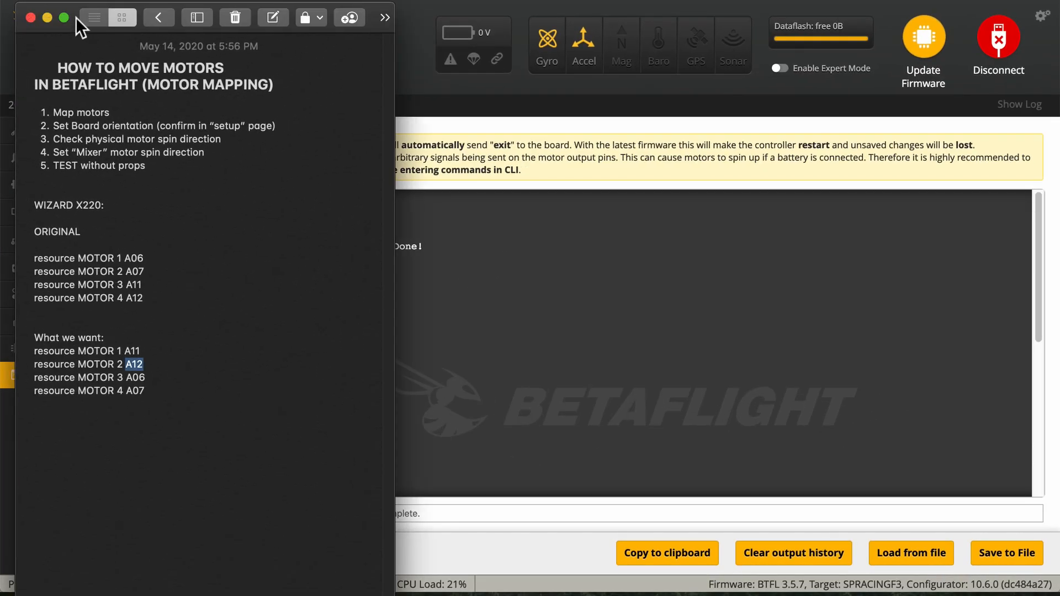
drag(74, 19, 426, 44)
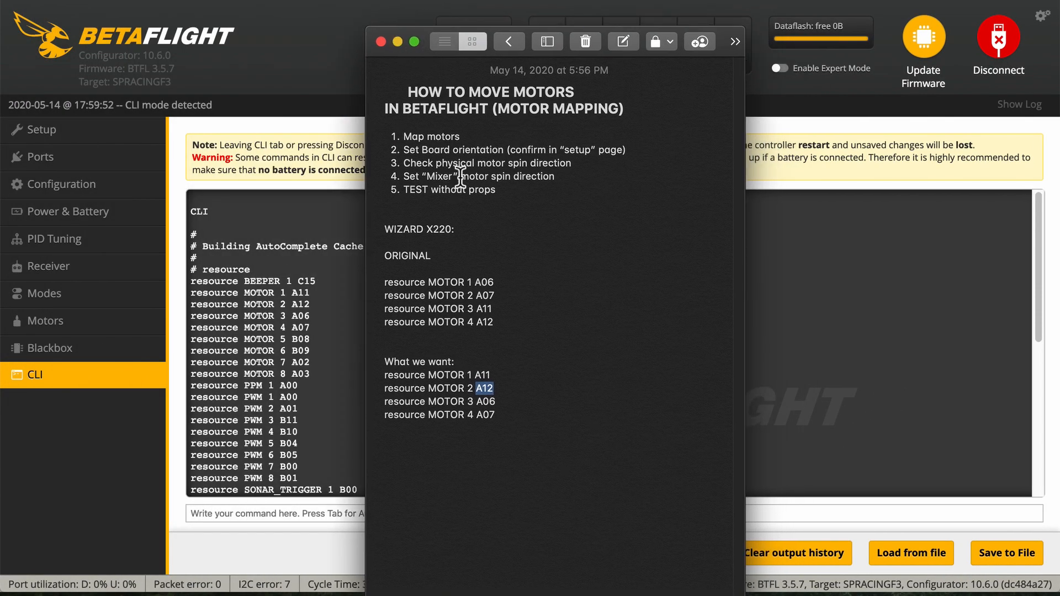
drag(515, 429, 383, 379)
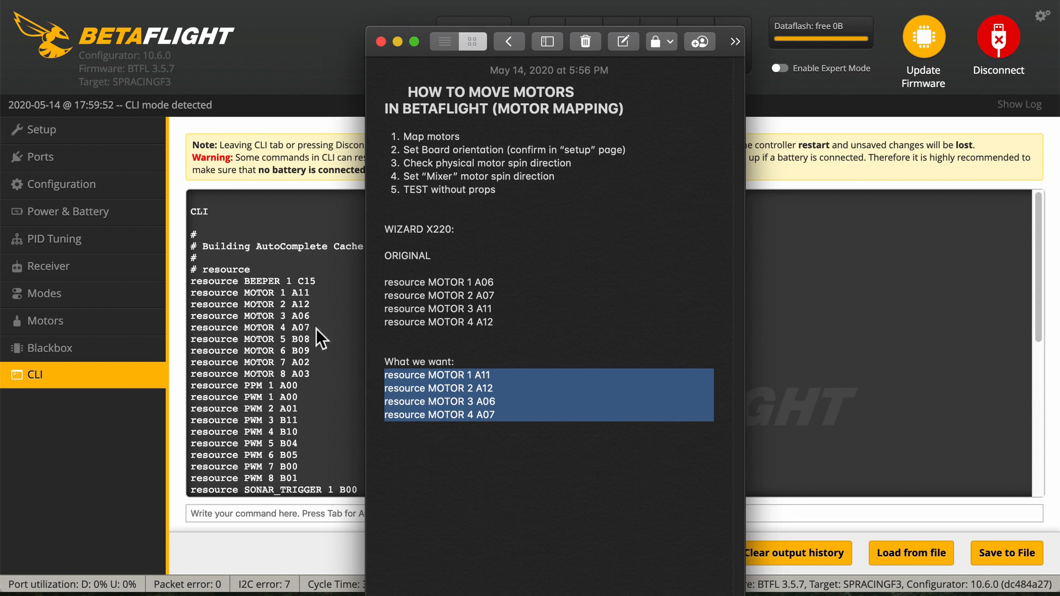
click(311, 7)
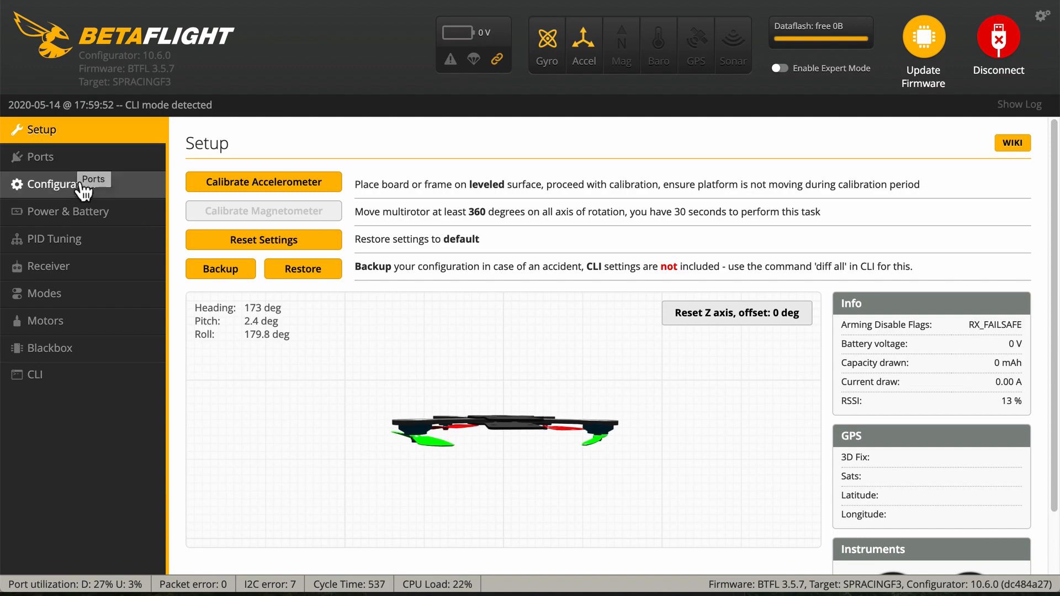
Open the Configuration page and examine the mixer diagram and the Board and Sensor Alignment settings
click(81, 190)
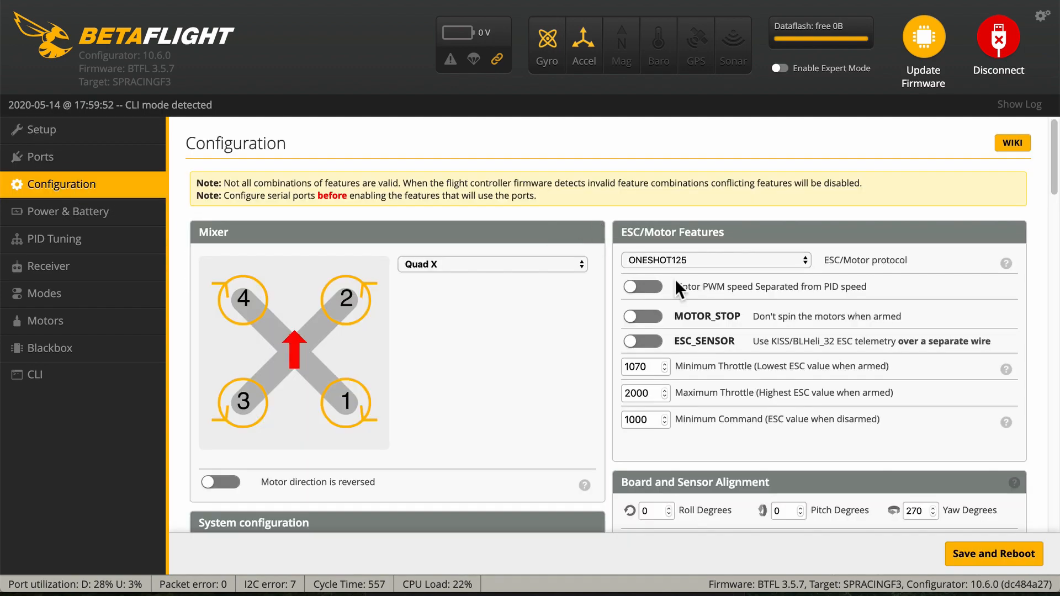
scroll(579, 316, down, 7)
scroll(673, 272, up, 4)
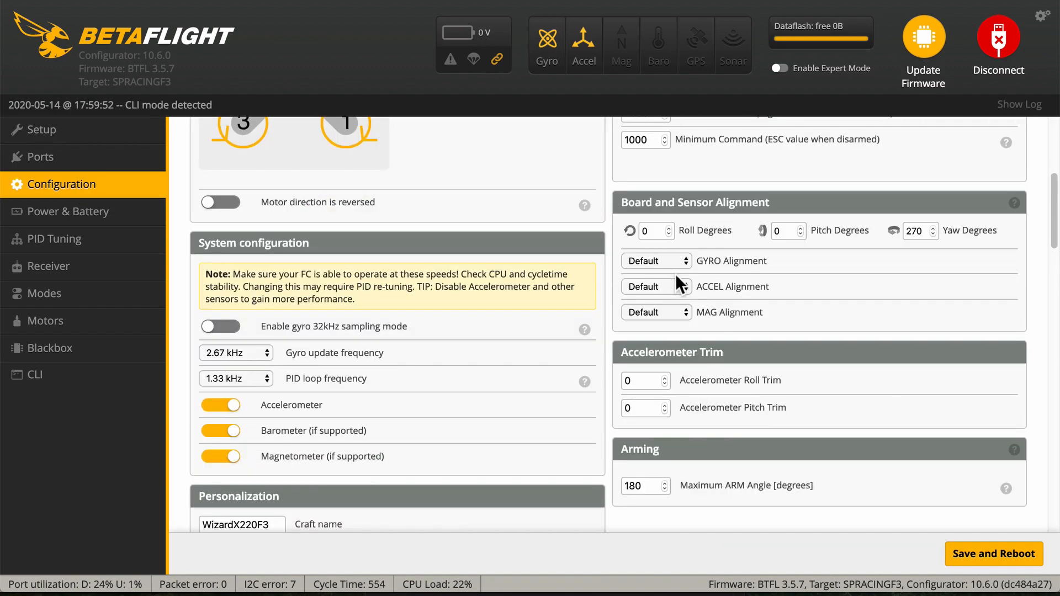
scroll(720, 337, up, 1)
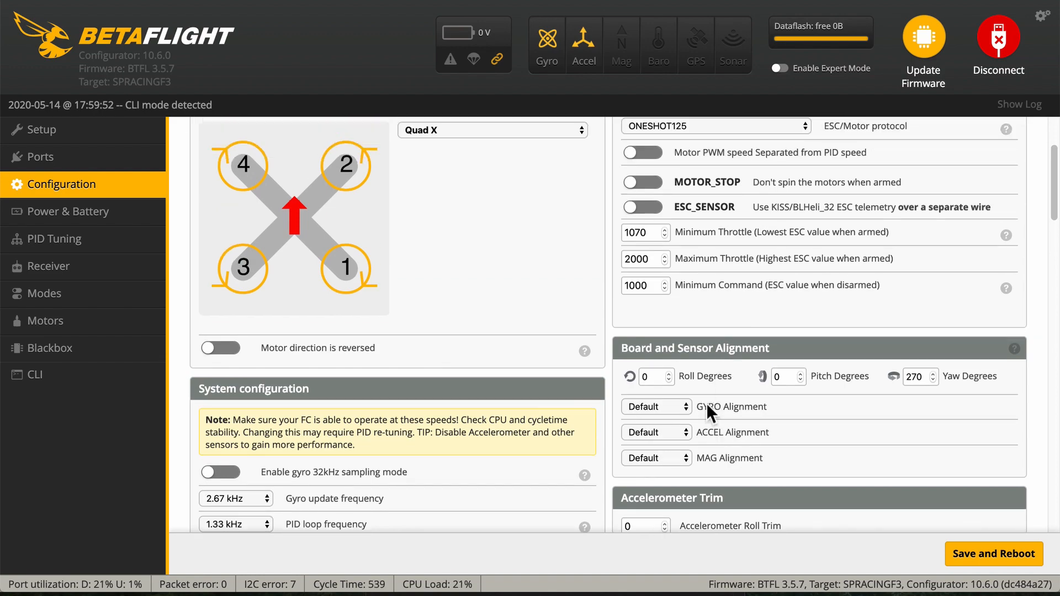